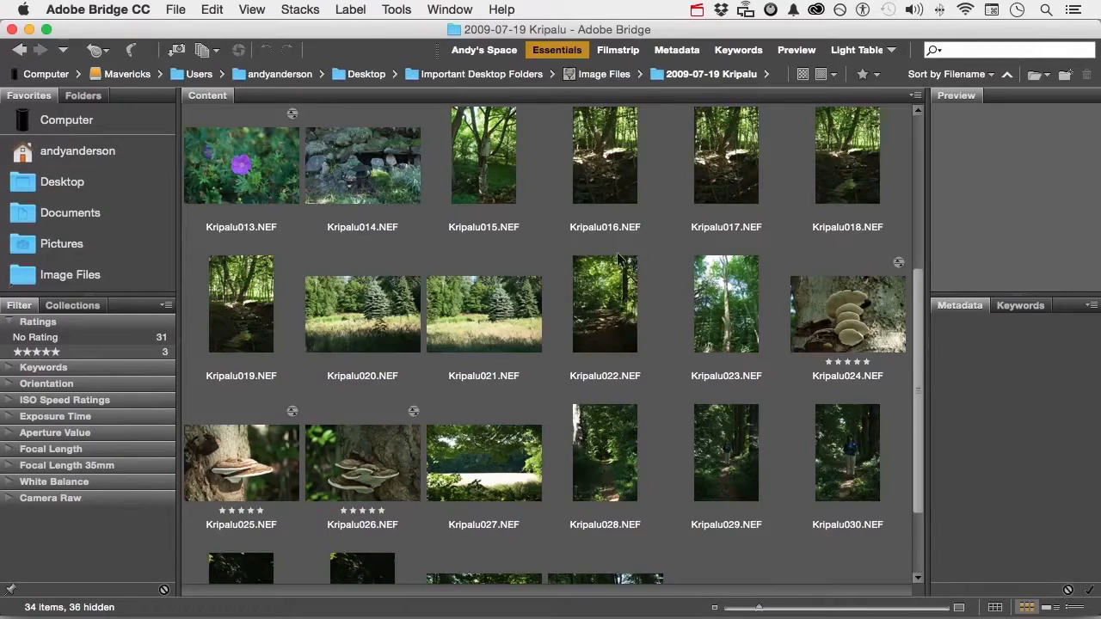
Step: View the photos Kripalu024.NEF and Kripalu026.NEF in full-screen preview to compare the mushroom shots
click(817, 303)
key(space)
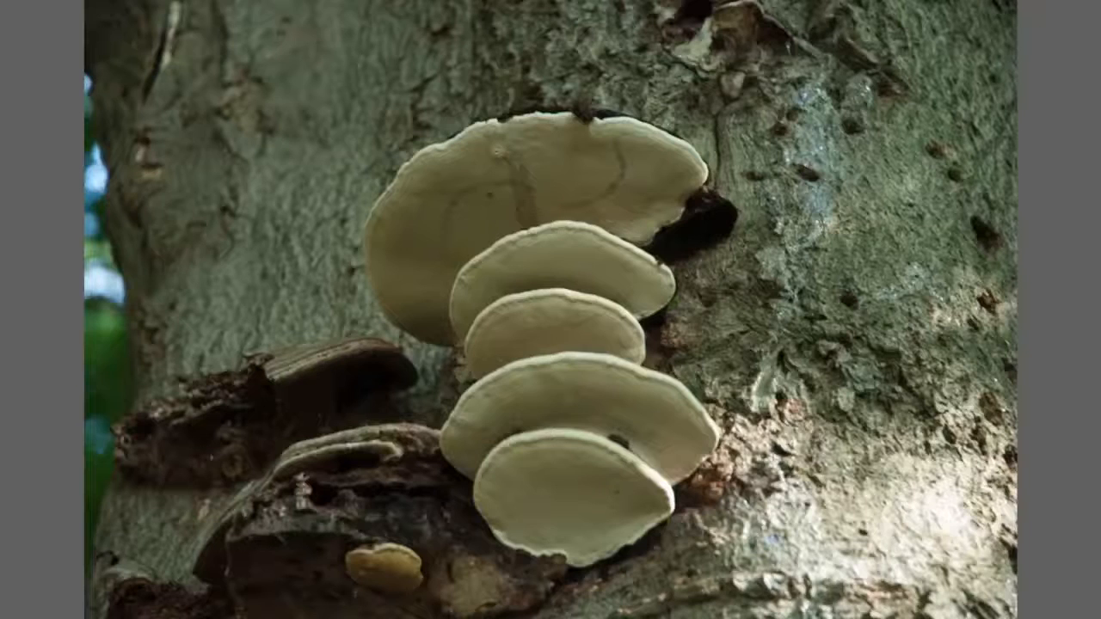
key(space)
click(366, 460)
key(space)
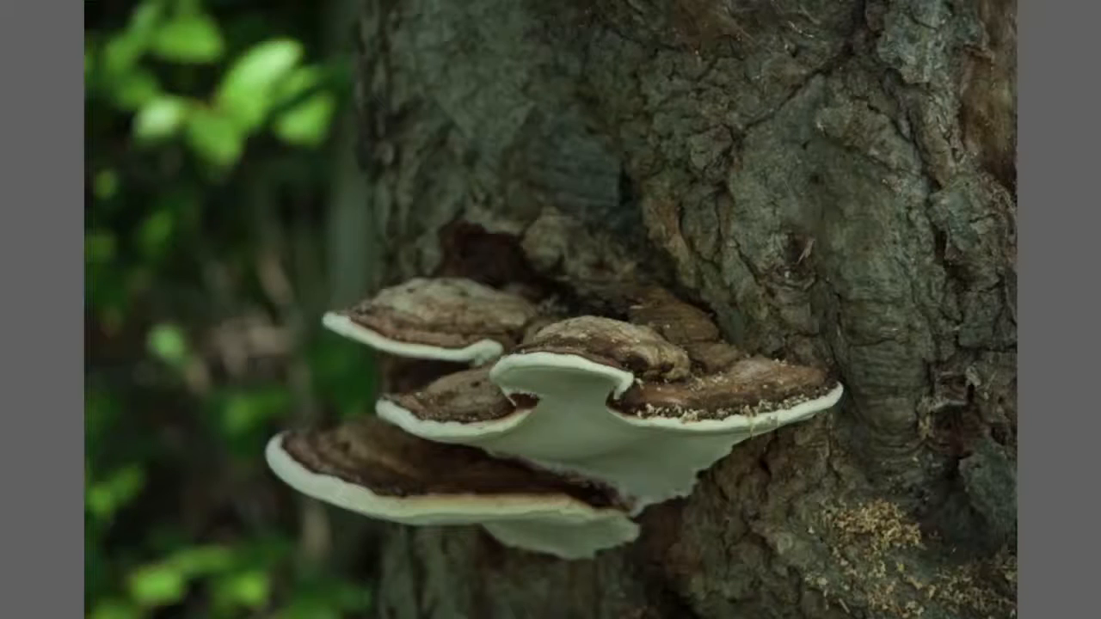
key(space)
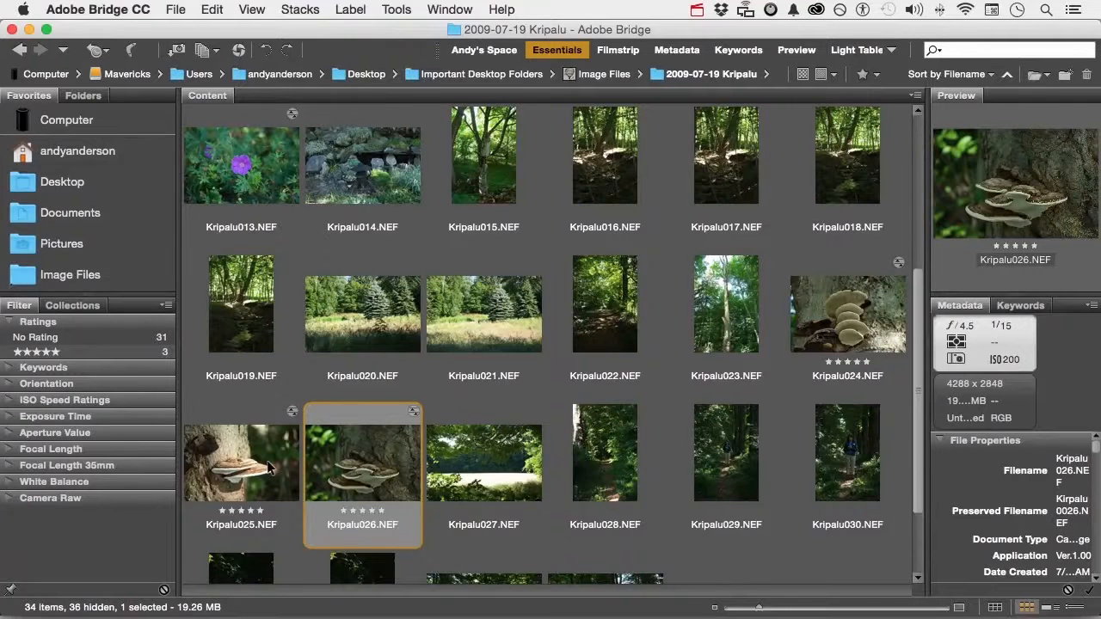
click(856, 303)
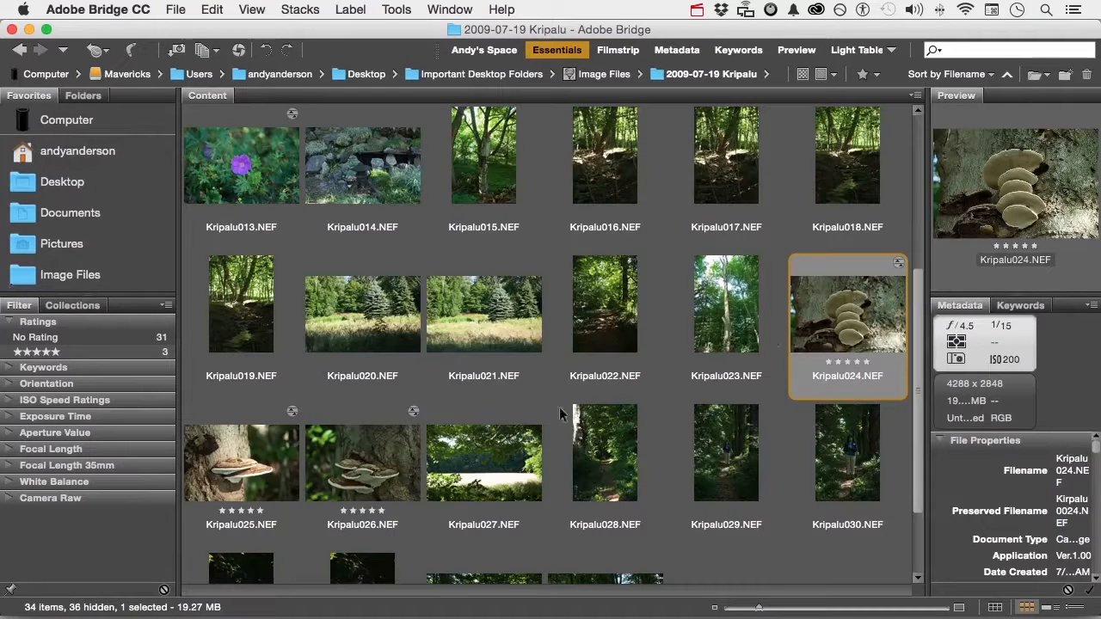
super+click(370, 481)
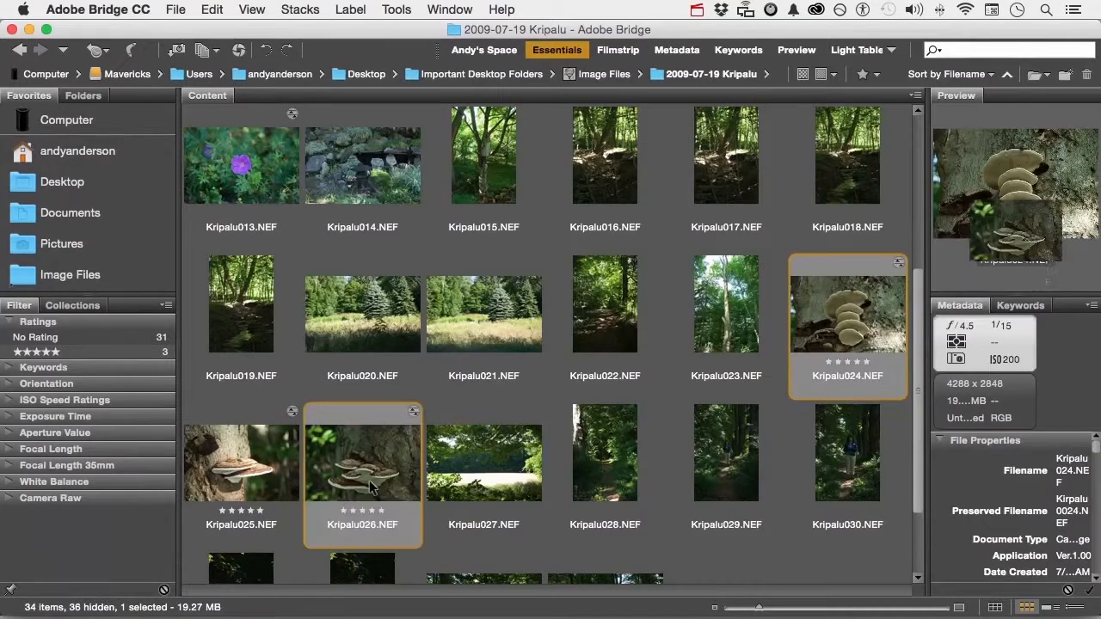
super+click(243, 474)
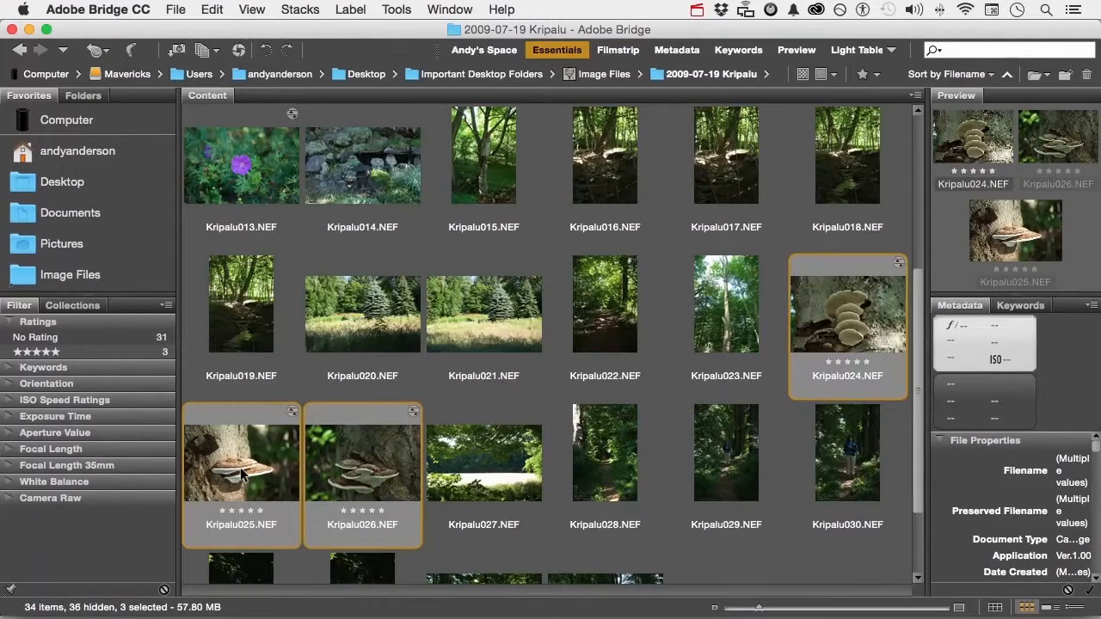
click(594, 310)
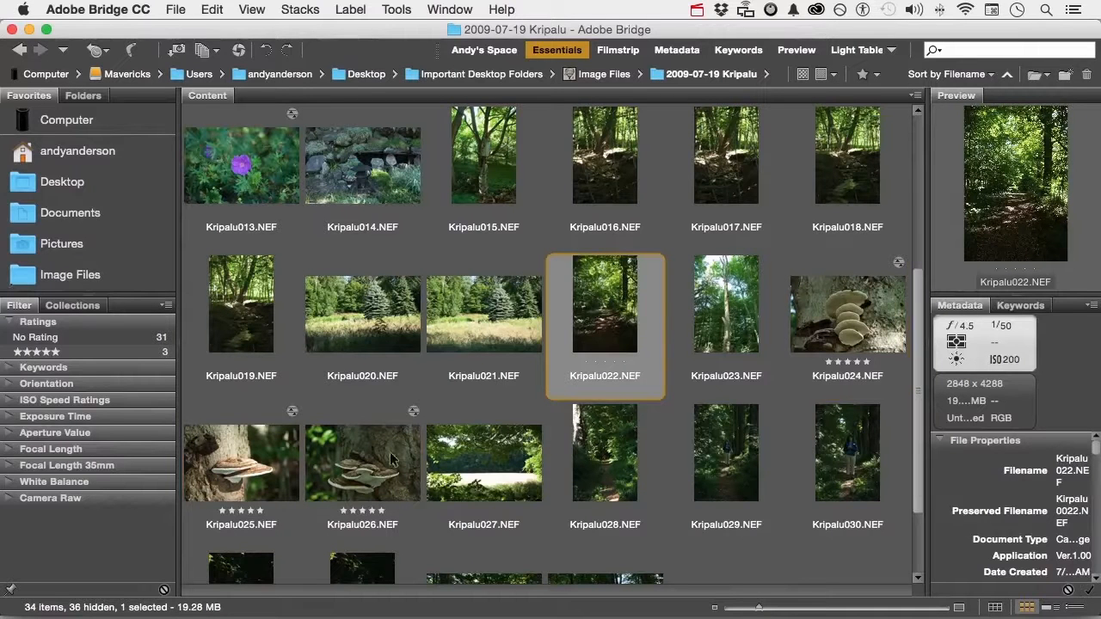
Step: Group the consecutive photos Kripalu024.NEF through Kripalu026.NEF as a stack
click(845, 322)
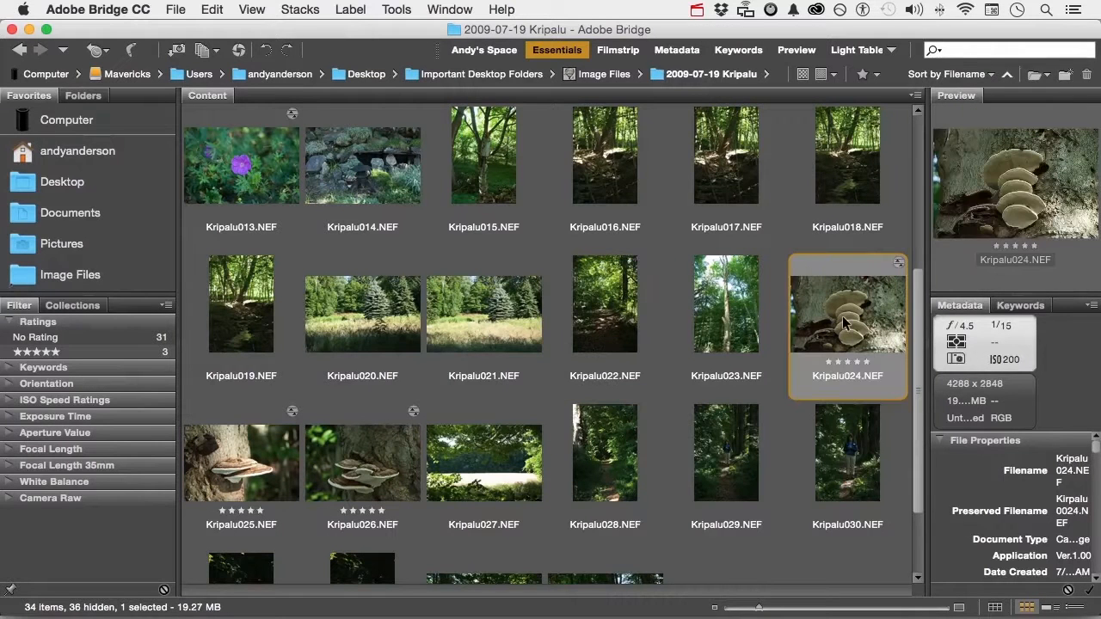
shift+click(341, 483)
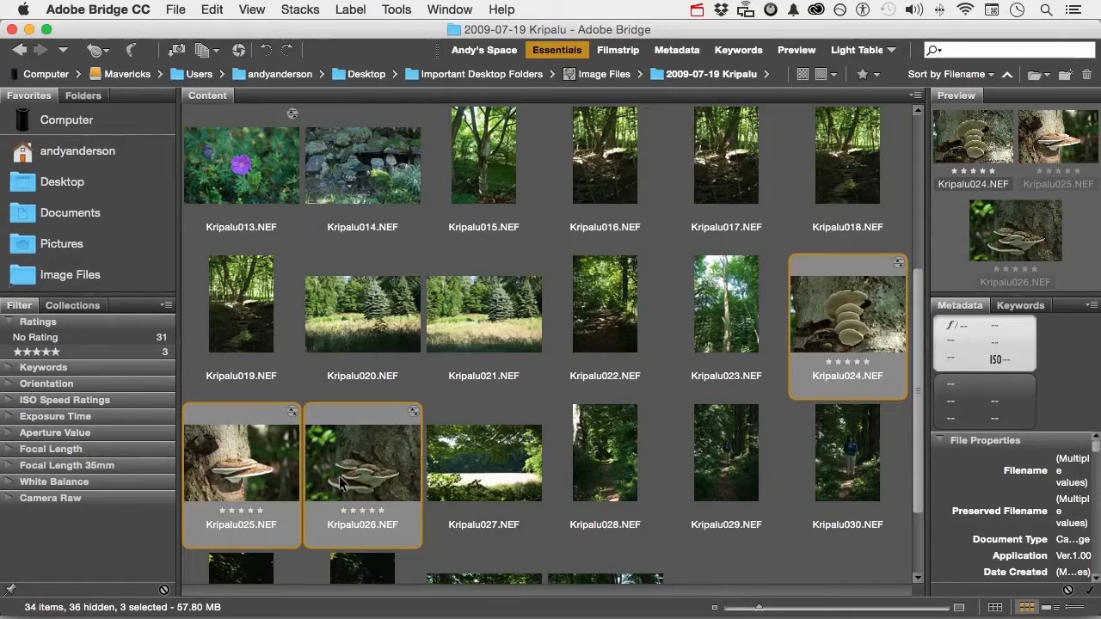
click(301, 7)
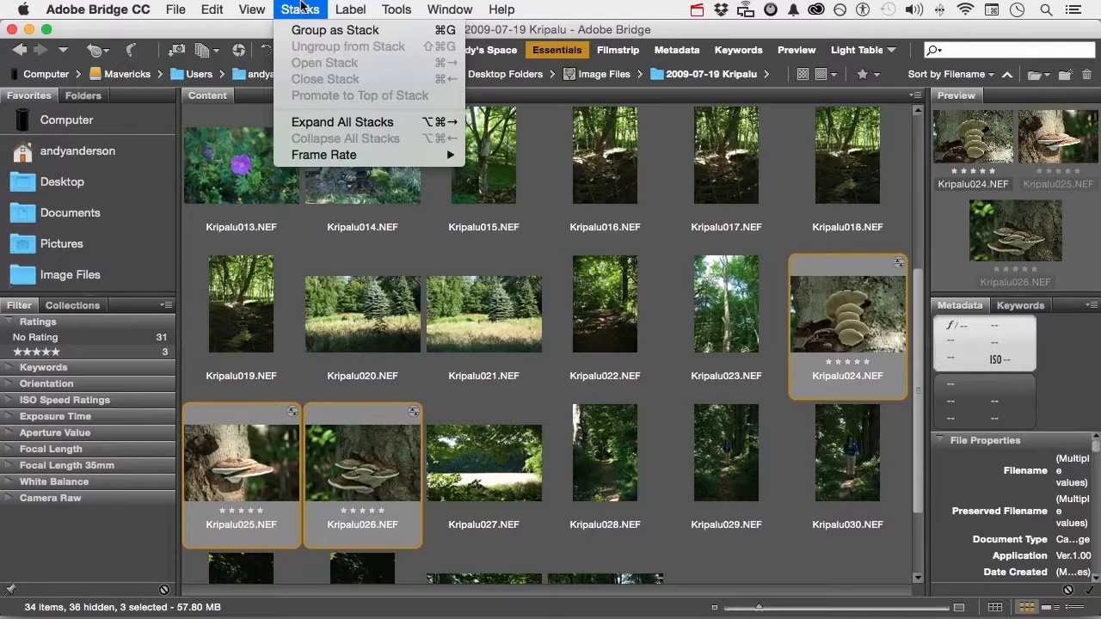
click(315, 30)
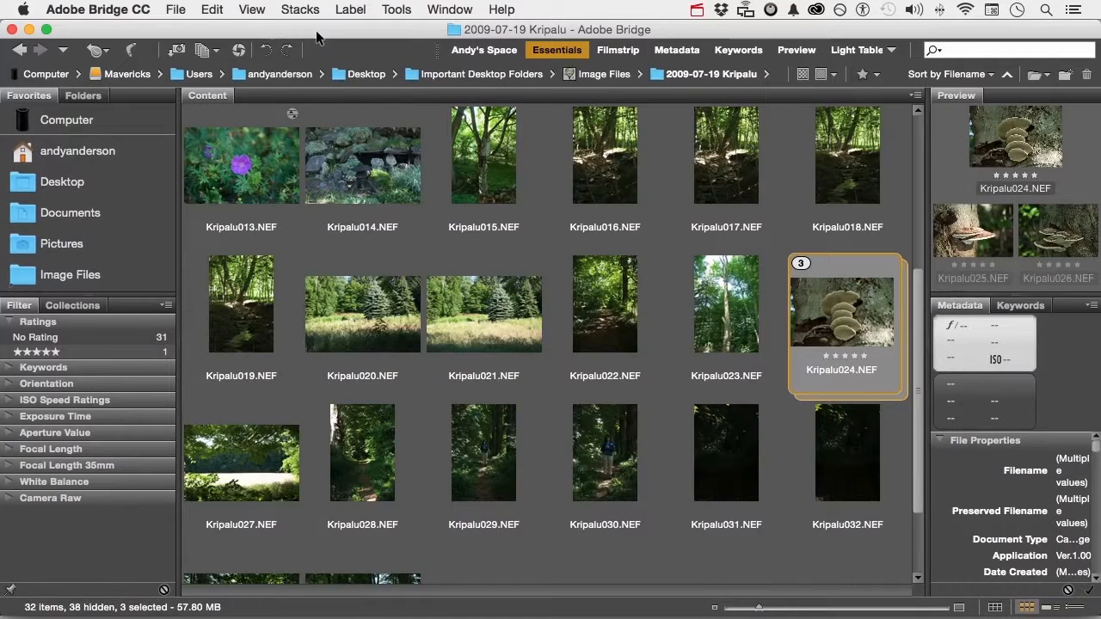
Step: Play back the images in the Kripalu024.NEF stack on its thumbnail
mouse_move(809, 263)
mouse_move(852, 263)
mouse_down()
mouse_move(888, 263)
mouse_move(845, 265)
mouse_up()
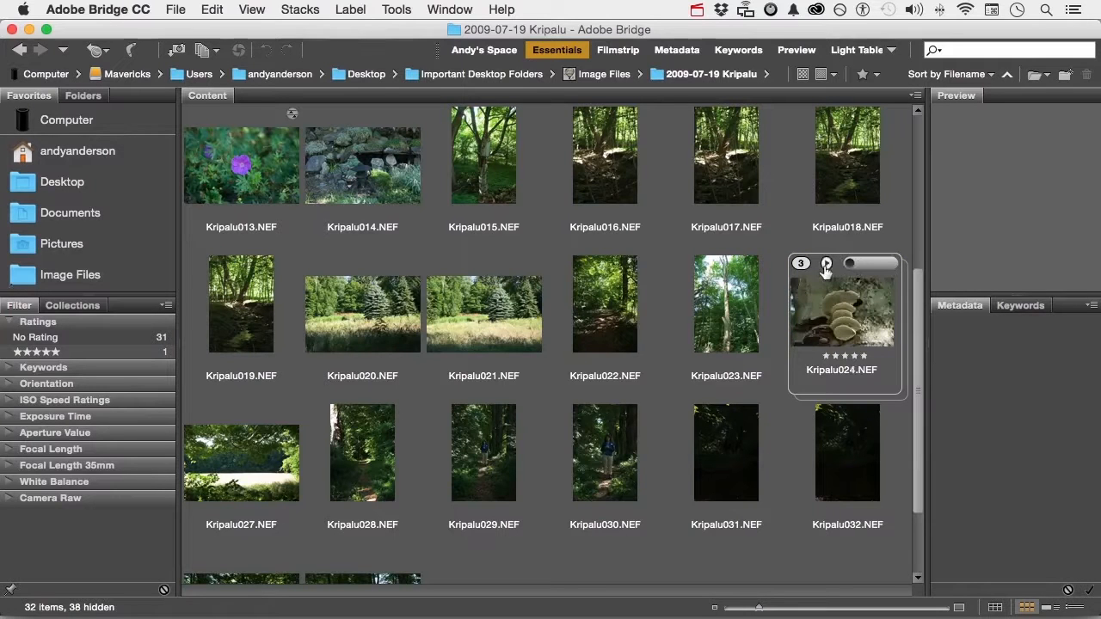
click(826, 265)
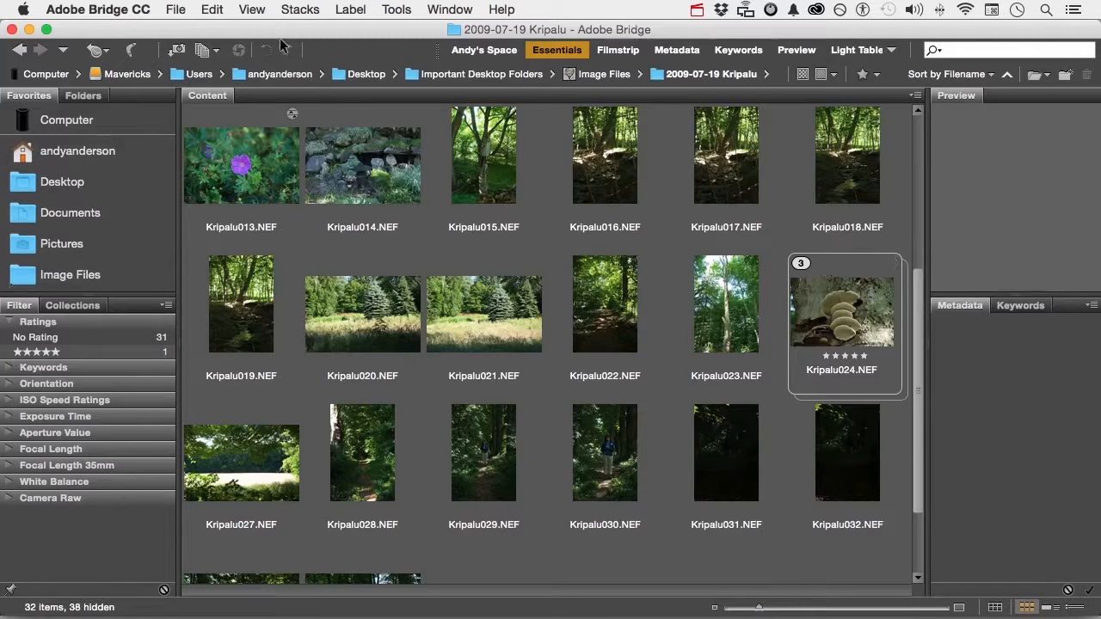
Step: Examine the stack playback frame rate options in the Playback preferences, leaving without changing anything
click(123, 15)
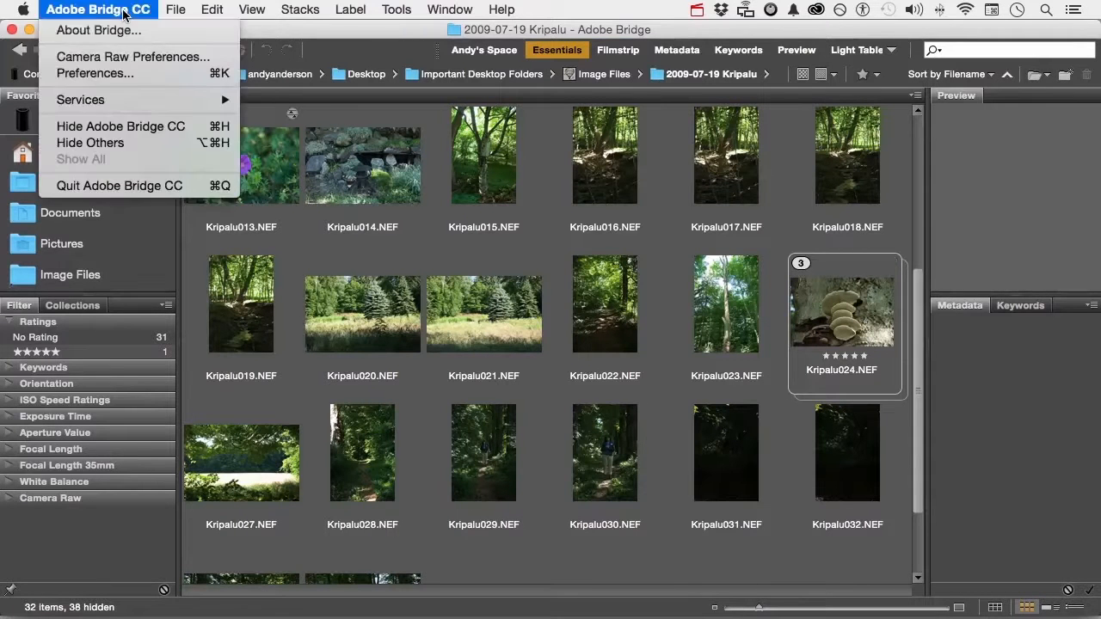
click(125, 74)
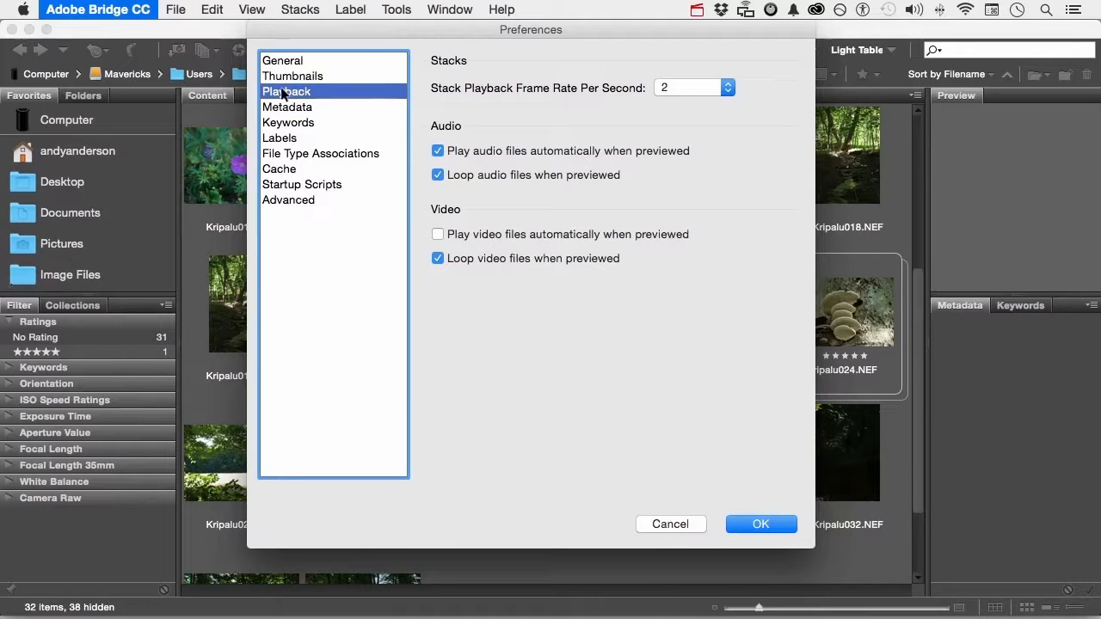
click(694, 89)
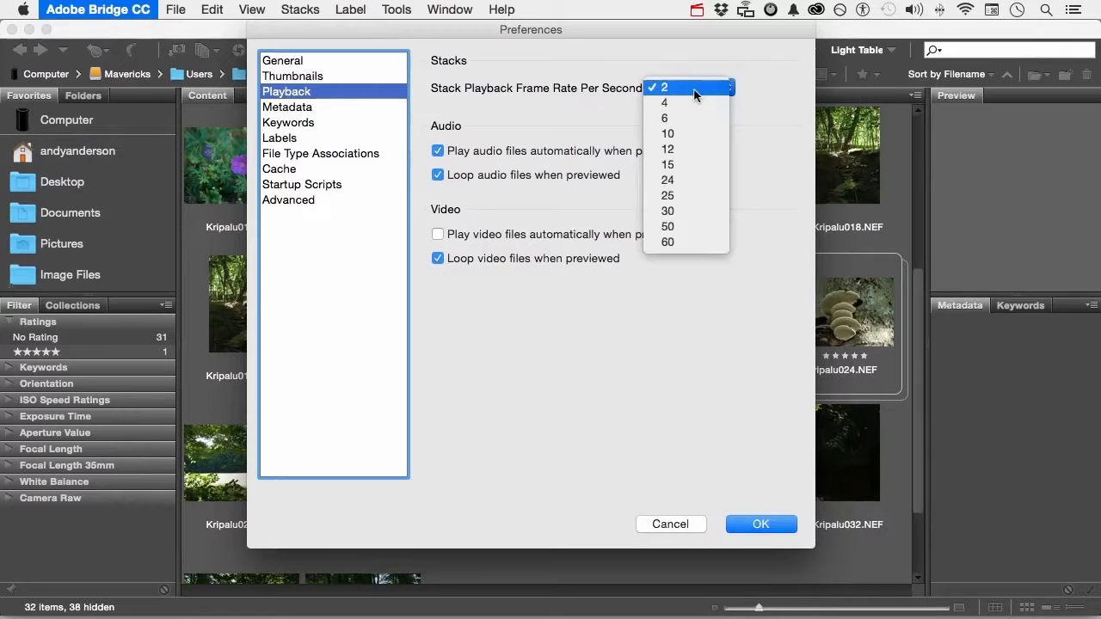
click(782, 88)
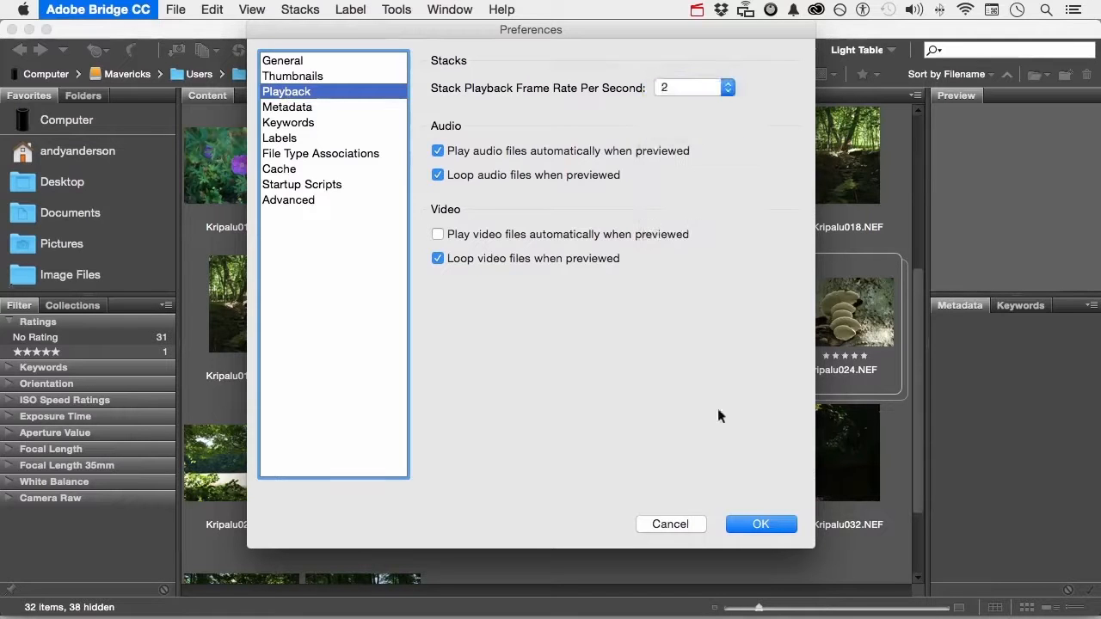
click(670, 524)
Step: Expand the Kripalu024.NEF stack to show its photos and collapse it again
mouse_move(833, 324)
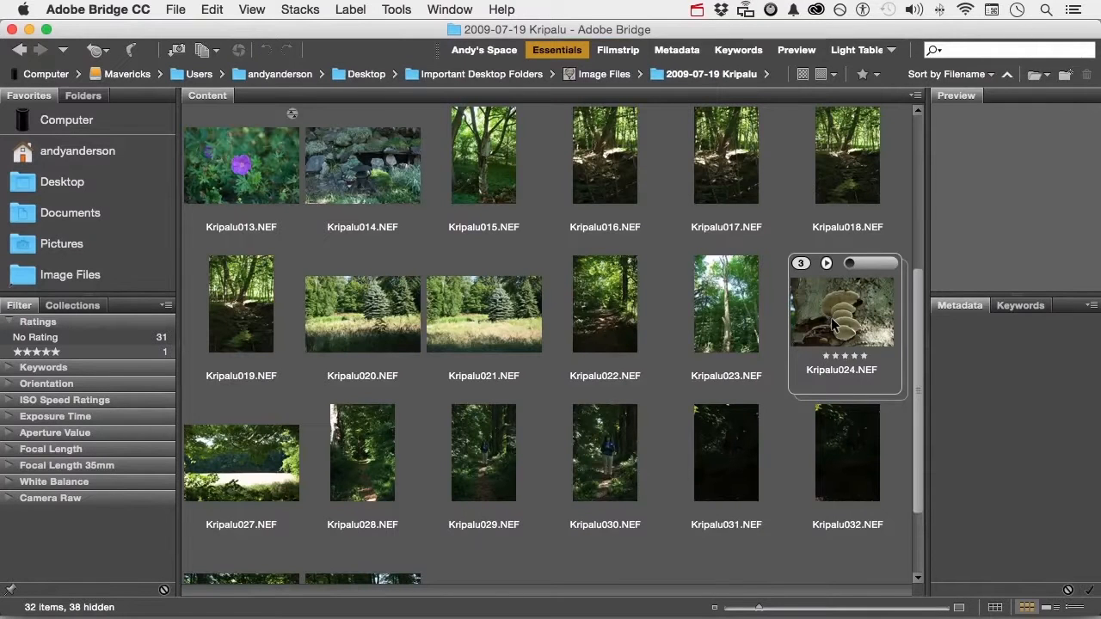
click(833, 323)
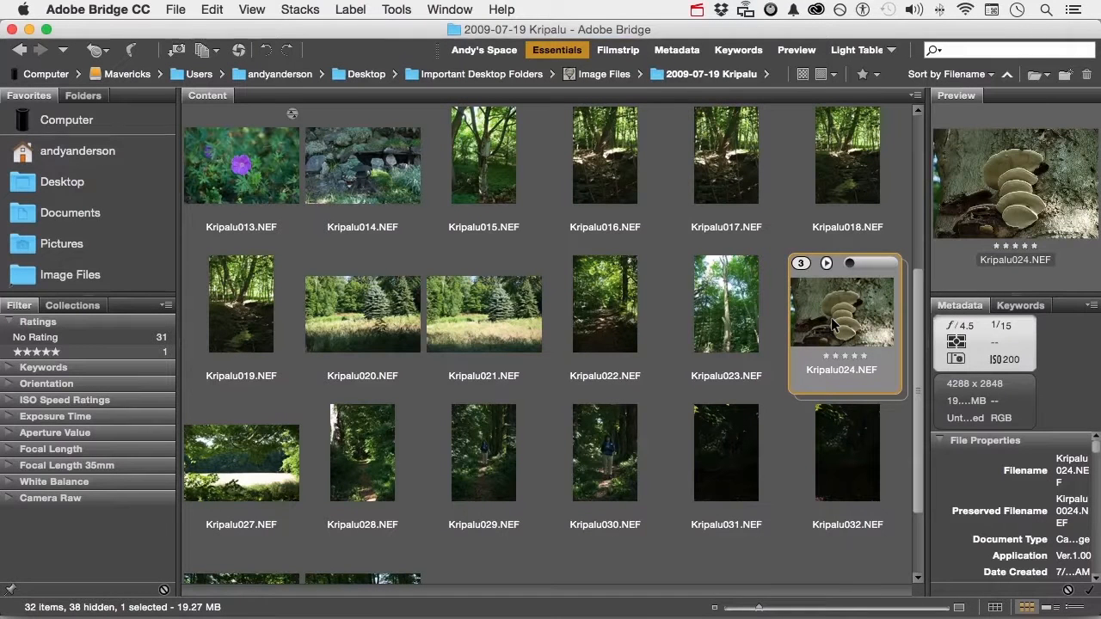
key(super+Right)
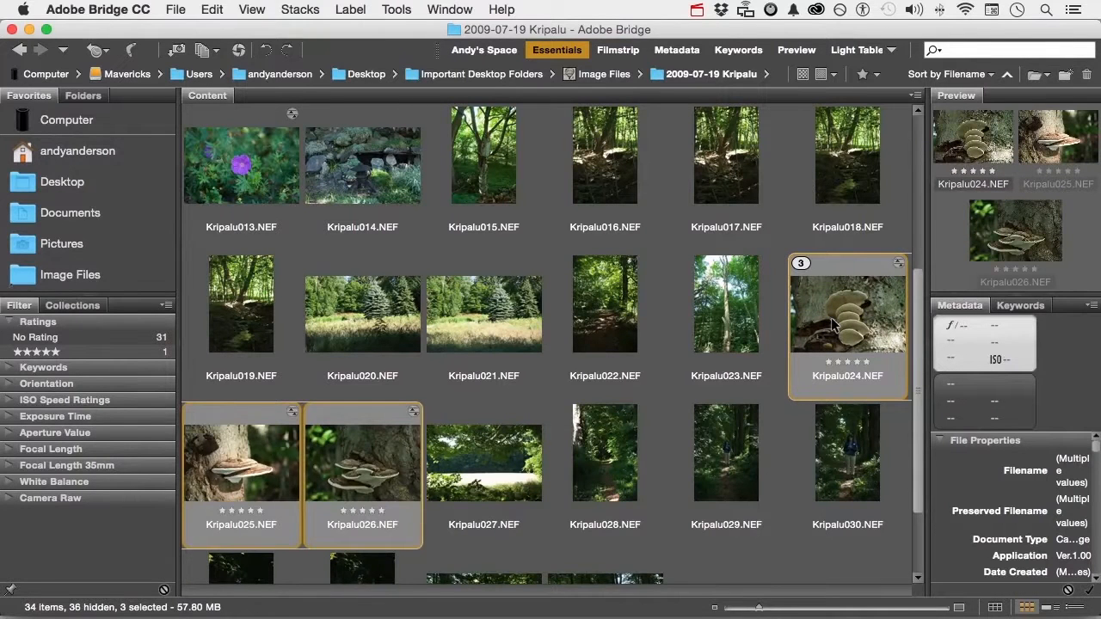
key(super+Left)
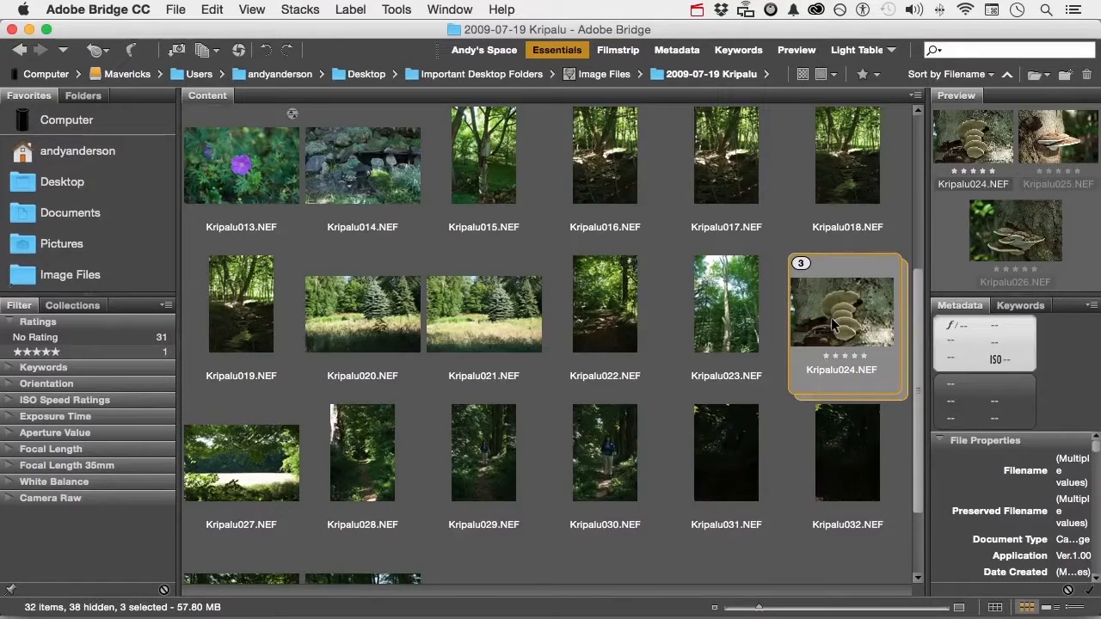
Step: Look through the frame rate choices offered for the selected stack without picking one
mouse_move(833, 325)
click(303, 13)
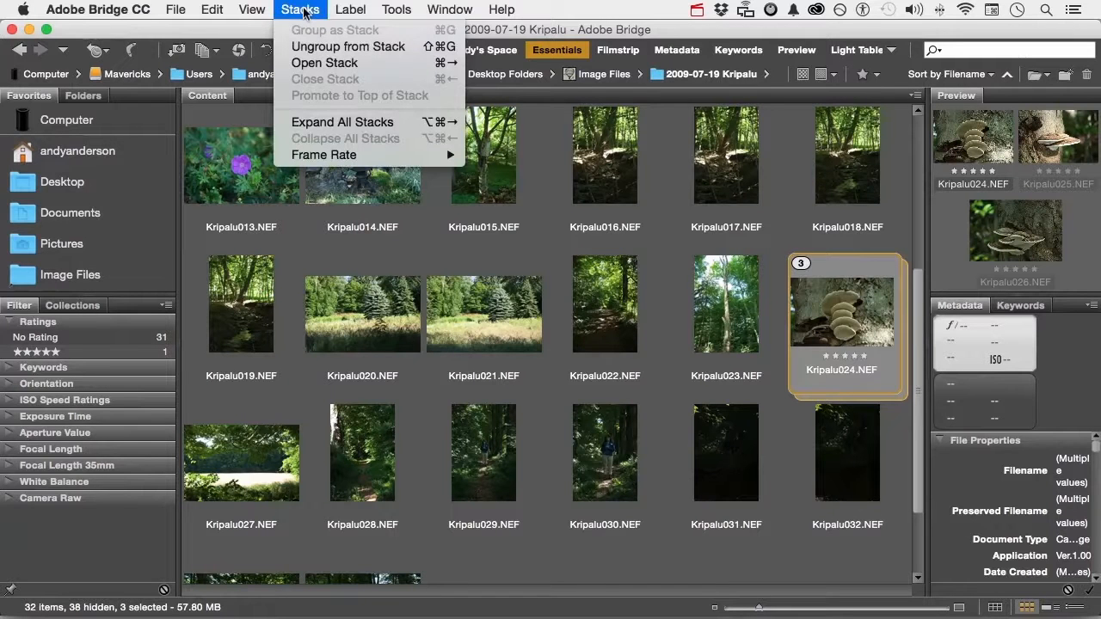
mouse_move(370, 159)
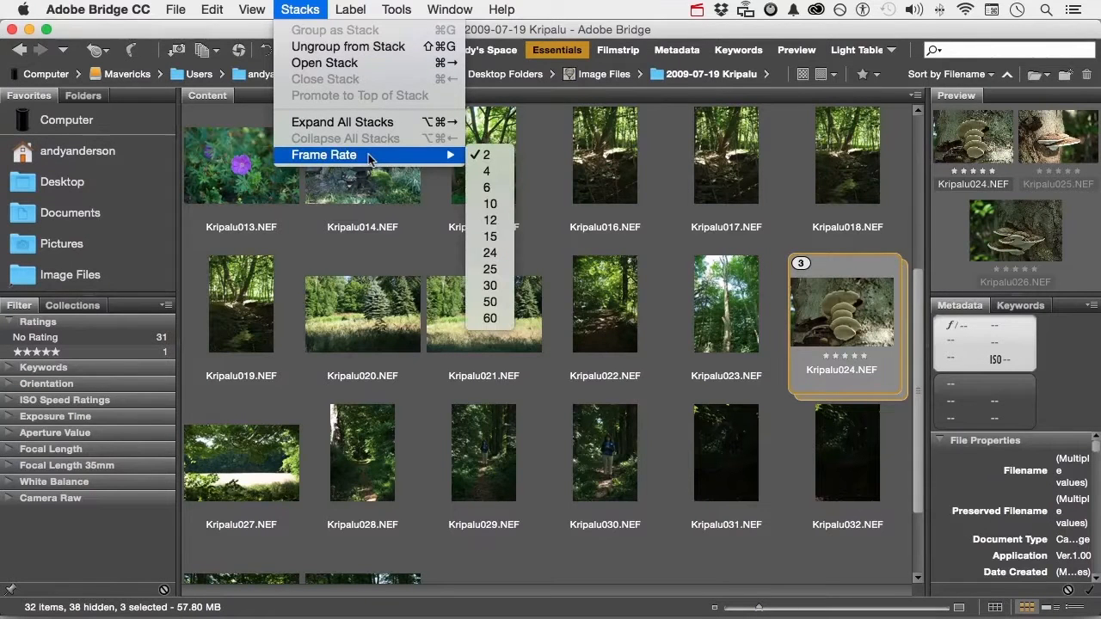
click(301, 10)
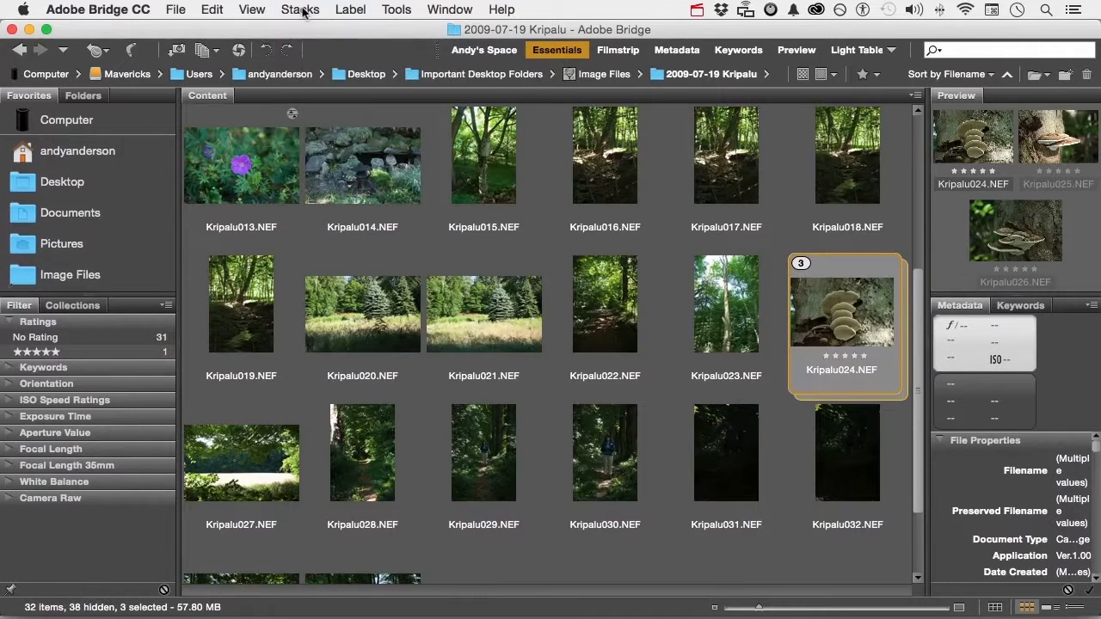
Step: Open the stack, move Kripalu025.NEF out to just after Kripalu019.NEF, and return it between Kripalu024.NEF and Kripalu026.NEF
key(super+Right)
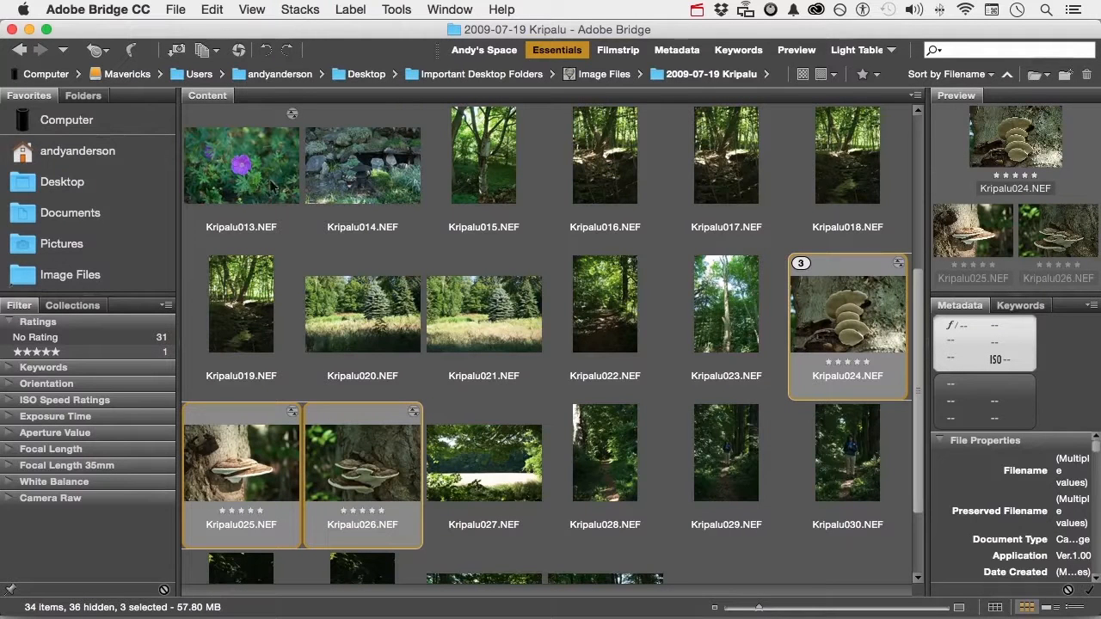
click(282, 436)
drag(282, 435, 281, 343)
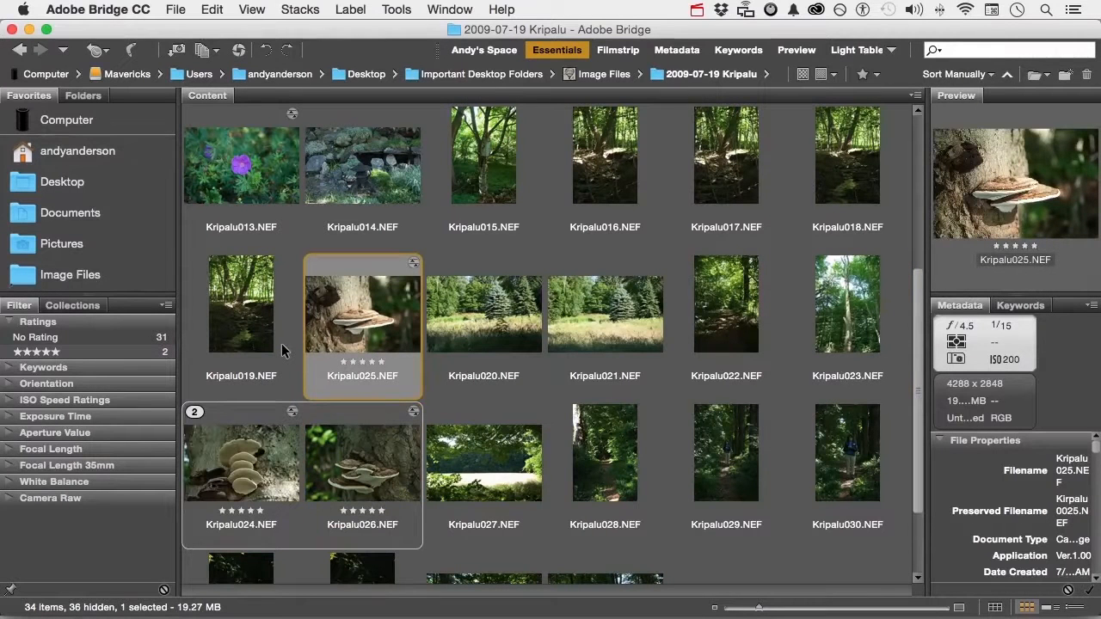
drag(385, 320, 316, 477)
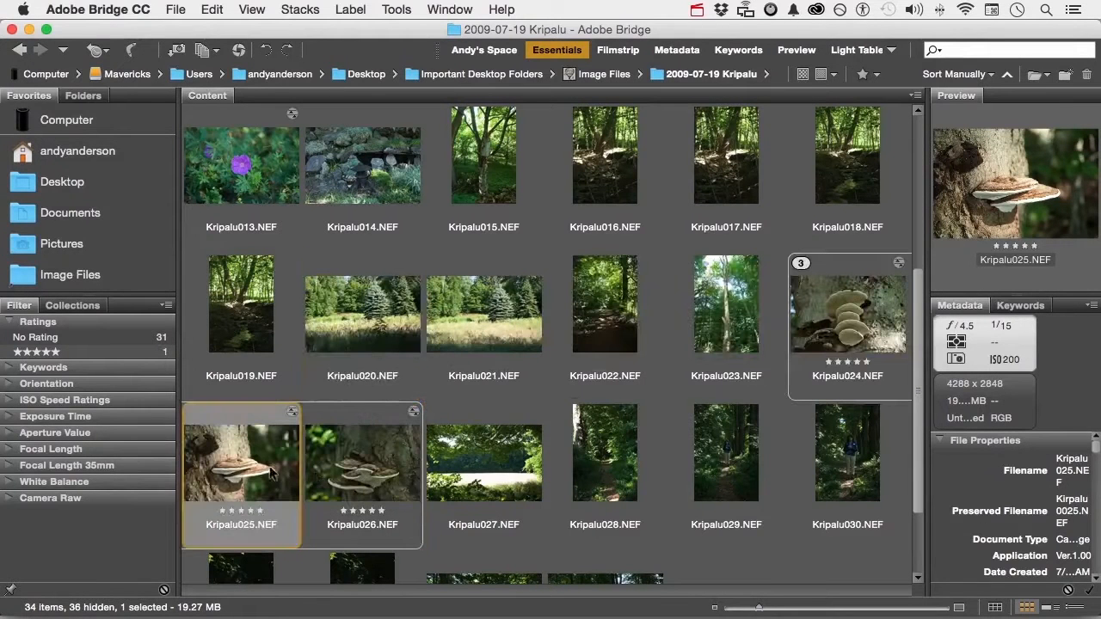
Step: Promote Kripalu025.NEF to the top of the stack and collapse the stack
click(297, 7)
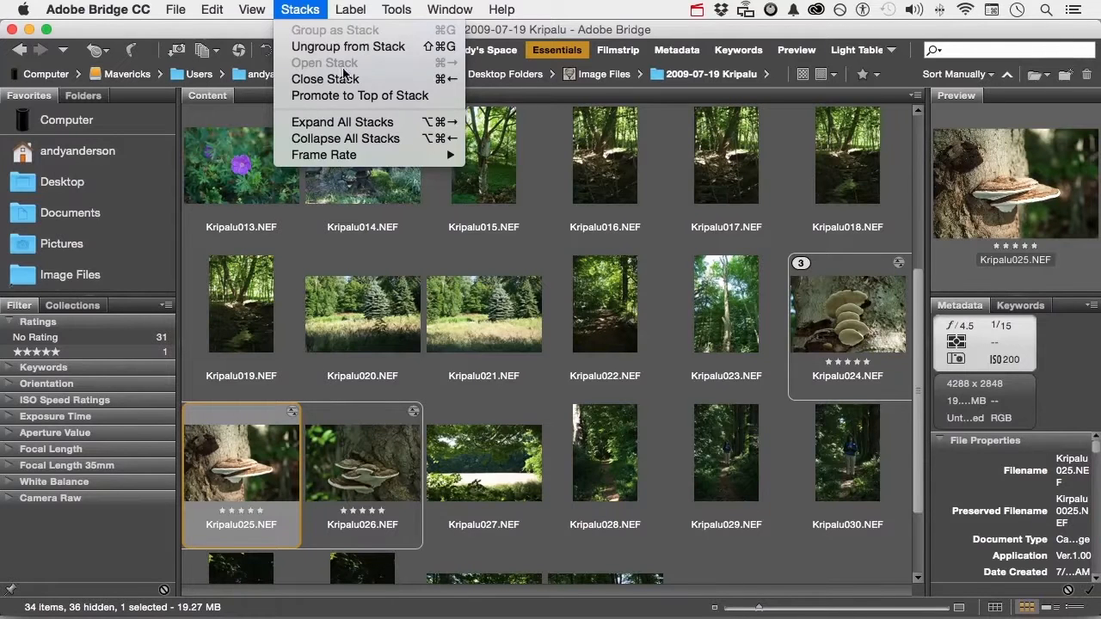
click(348, 96)
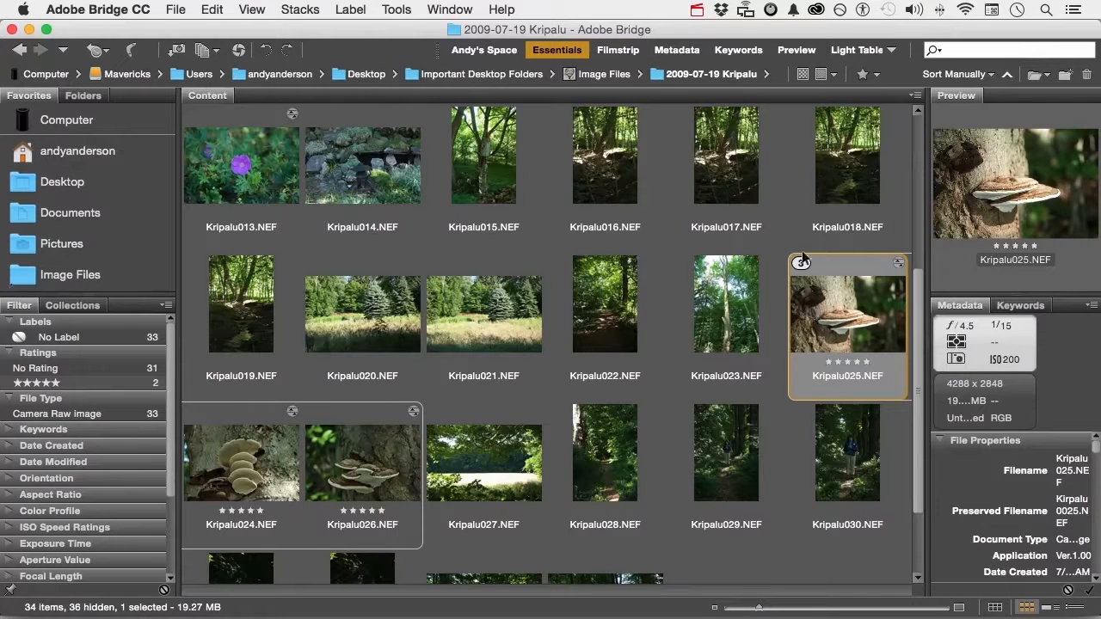
click(801, 265)
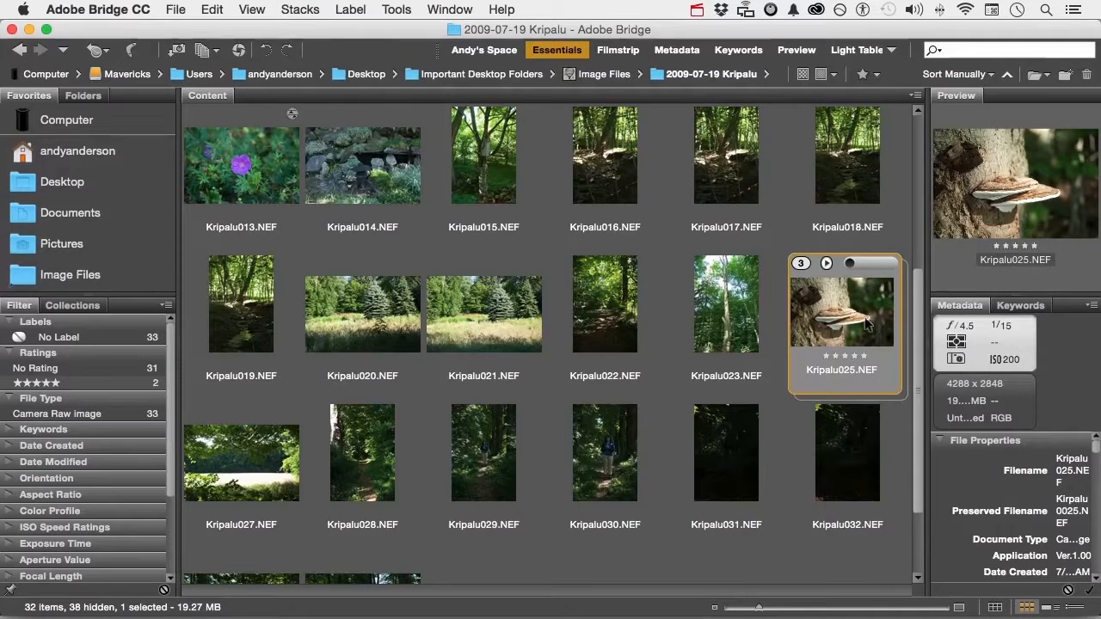
Step: Ungroup the three mushroom photos from the Kripalu025.NEF stack
click(299, 9)
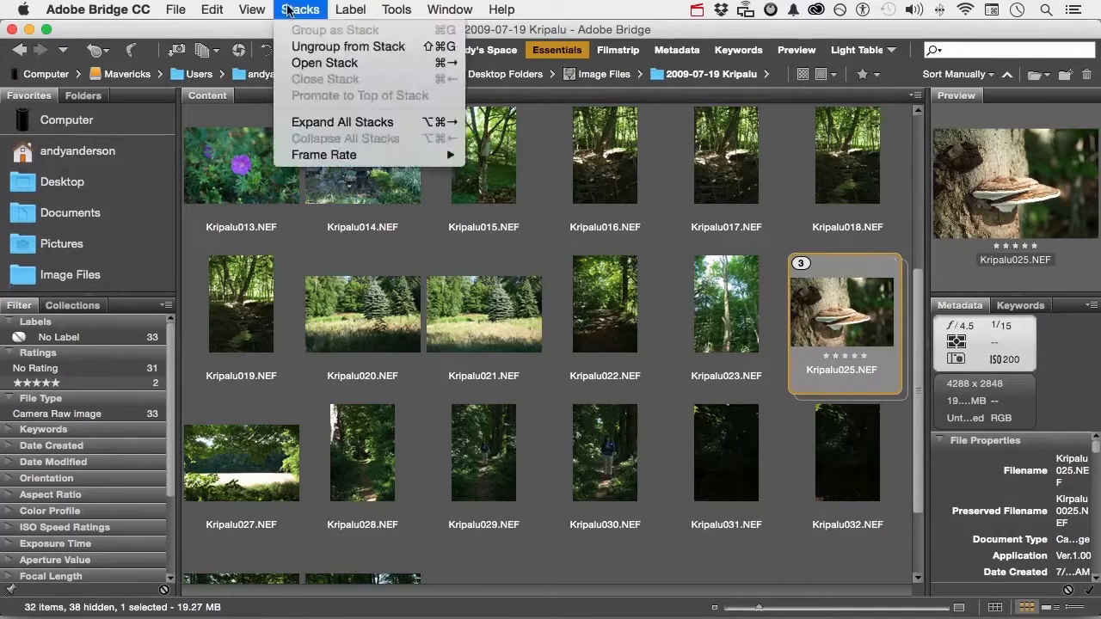
click(320, 47)
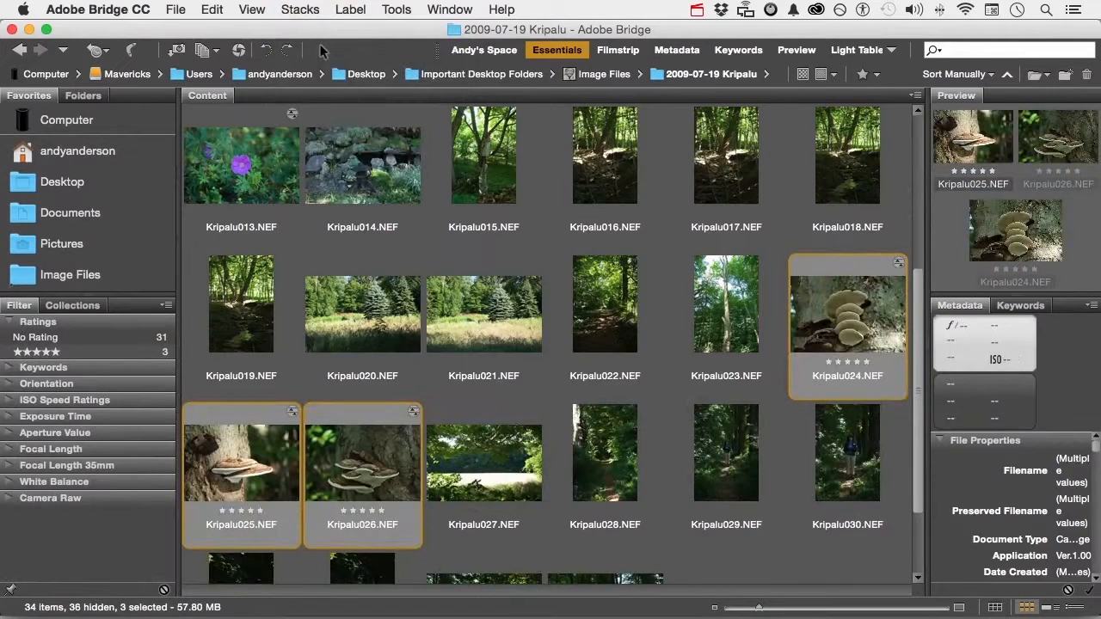